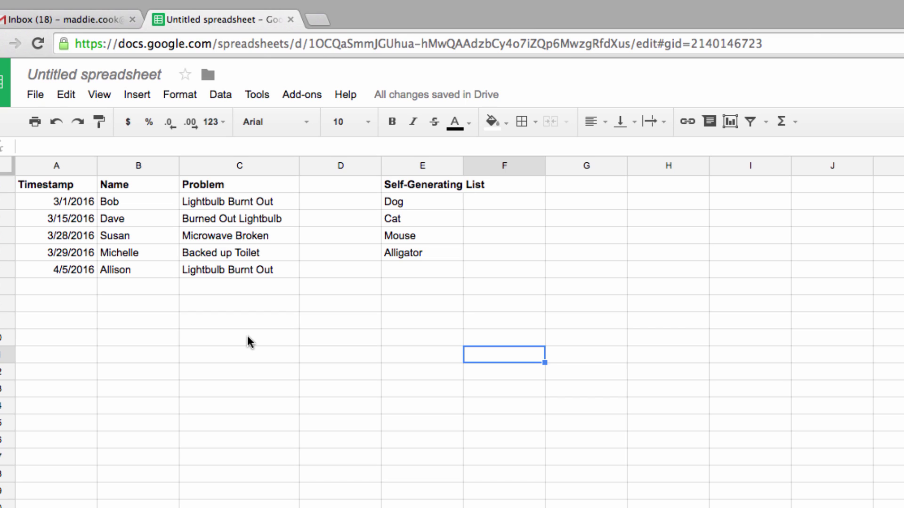
# Apply list-from-range data validation to column C, using E2:E11 as the source
pyautogui.click(243, 167)
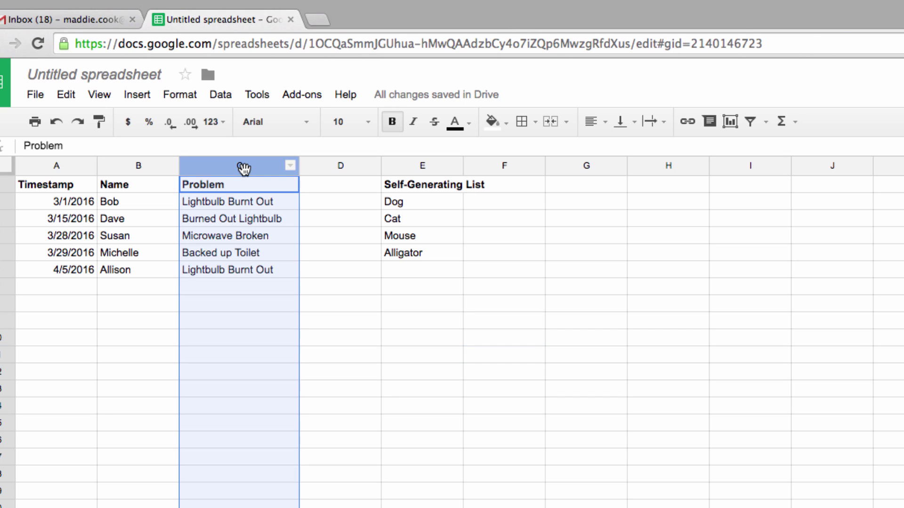
pyautogui.click(212, 99)
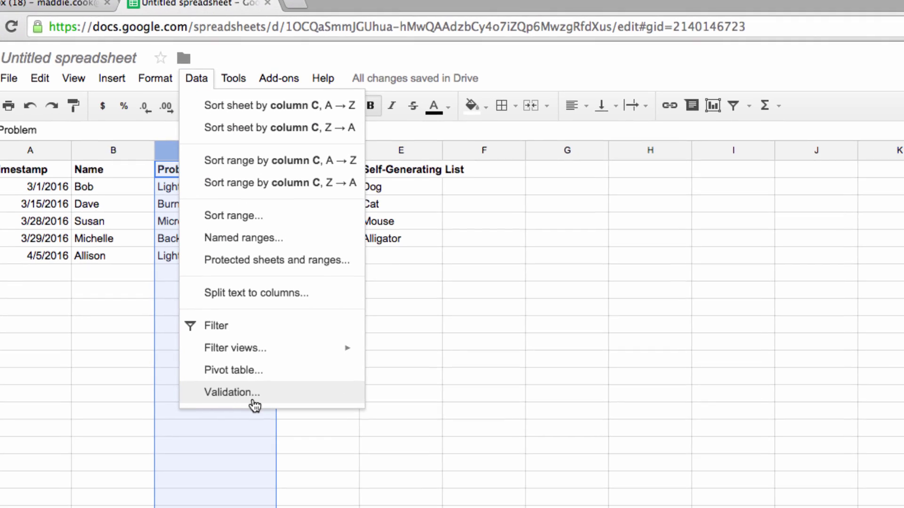
pyautogui.click(255, 404)
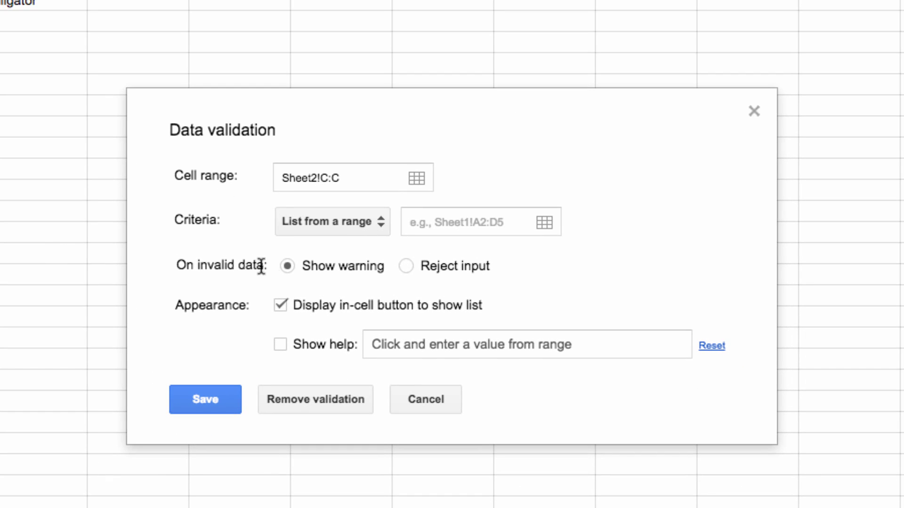
pyautogui.click(374, 224)
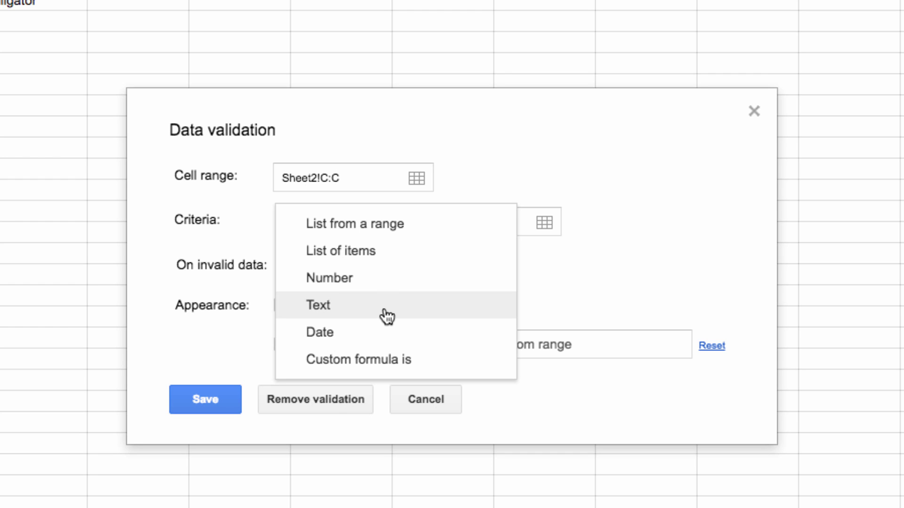
pyautogui.click(351, 226)
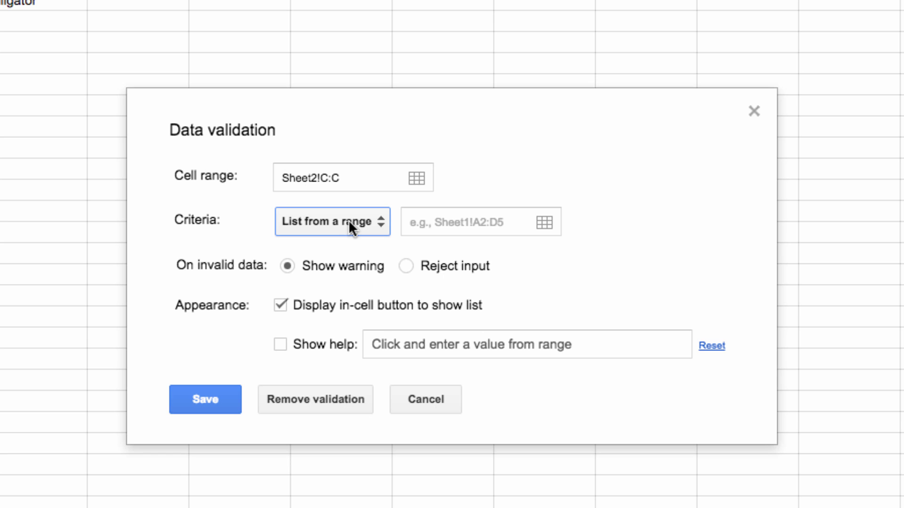
pyautogui.click(545, 223)
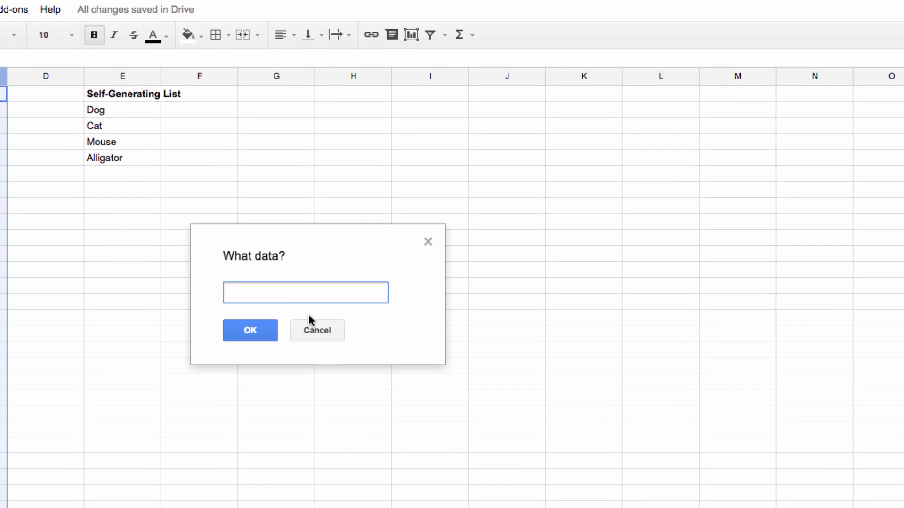
pyautogui.click(127, 116)
pyautogui.keyDown('shift'); pyautogui.click(125, 258); pyautogui.keyUp('shift')
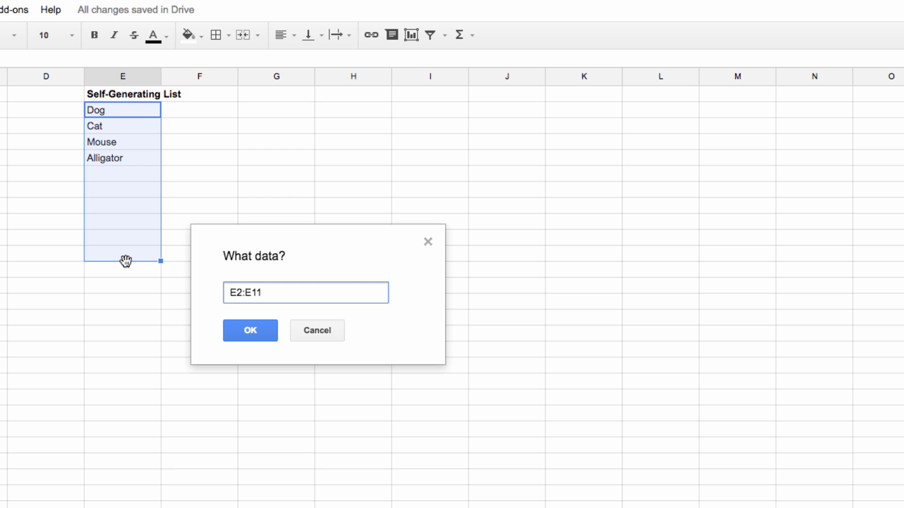
pyautogui.click(242, 333)
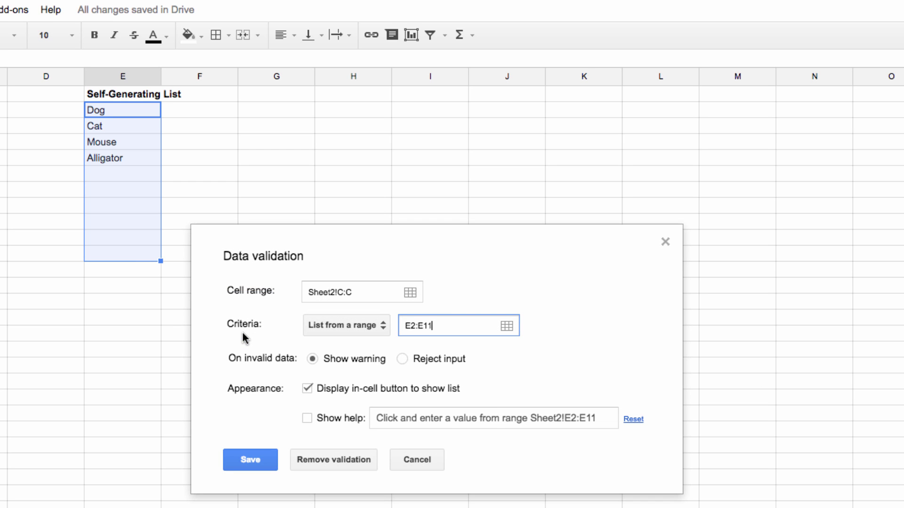
# Save the column C validation rule and check the choices in C7's dropdown
pyautogui.click(250, 460)
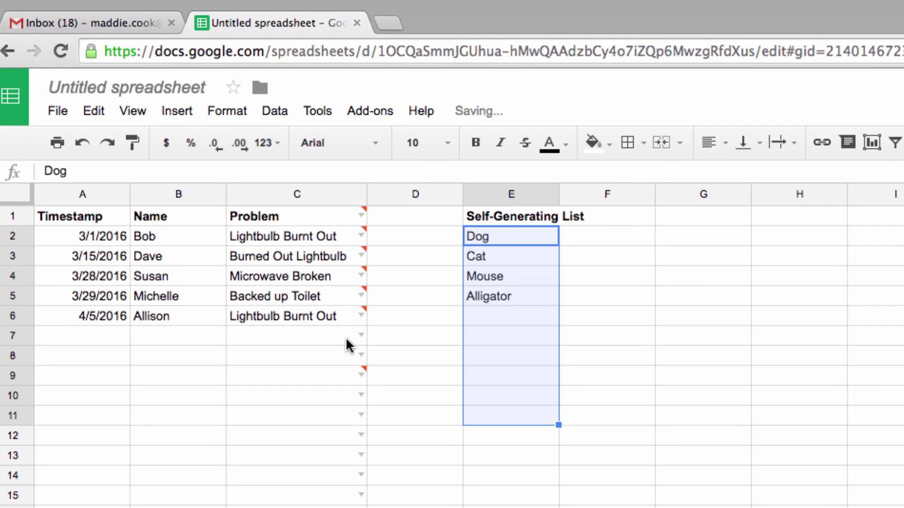
pyautogui.click(226, 280)
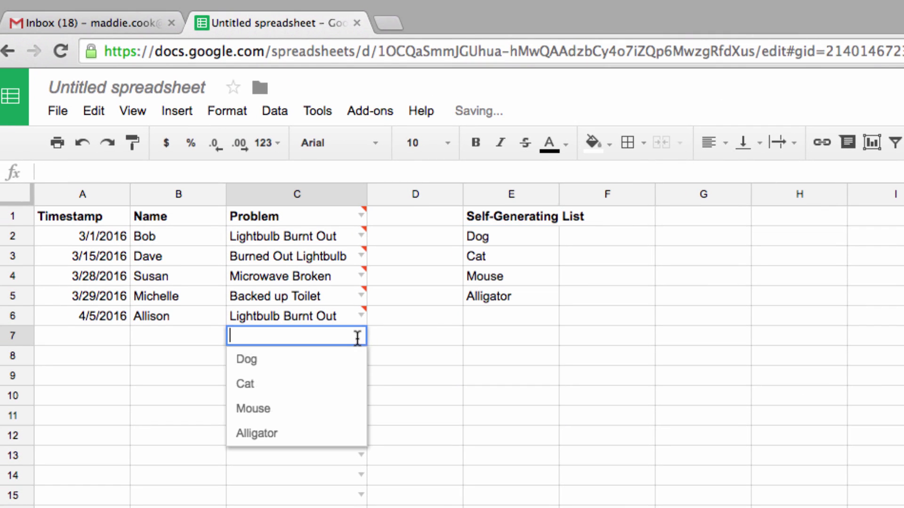
pyautogui.click(417, 354)
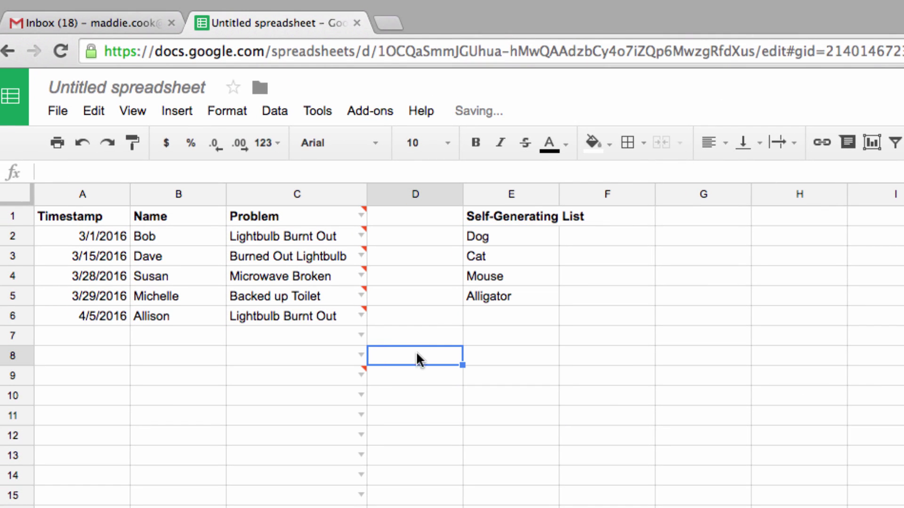
# Add Rabbit below Alligator in E6, confirm it in C7's dropdown, and dismiss the invalid-content warning
pyautogui.click(495, 316)
pyautogui.write('Rabbit')
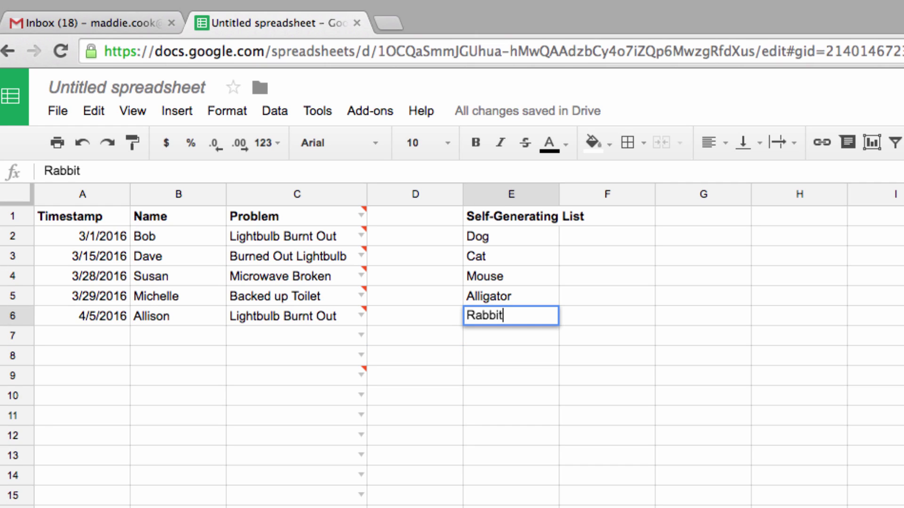
pyautogui.press('Return')
pyautogui.click(360, 335)
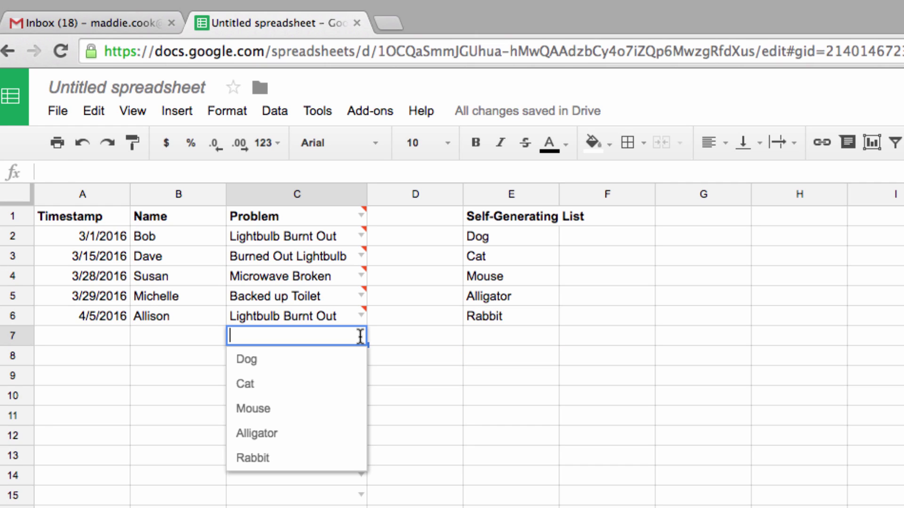
pyautogui.click(454, 416)
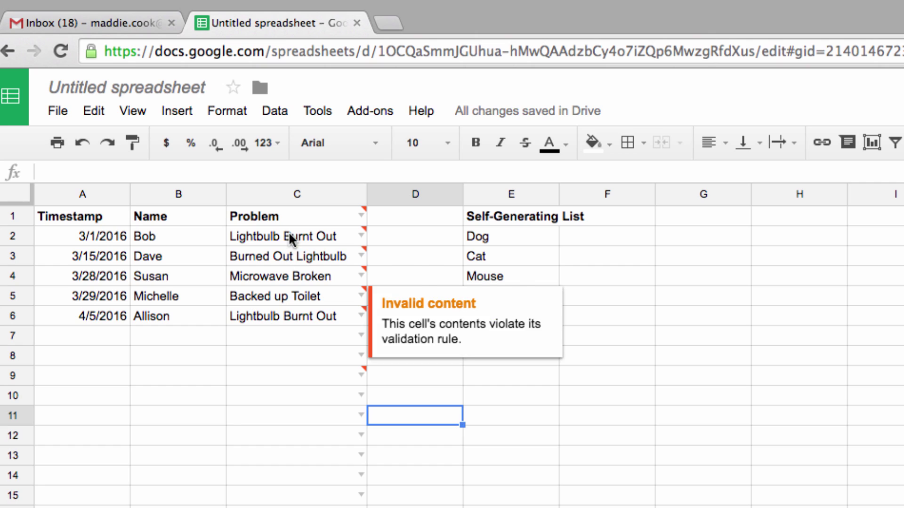
pyautogui.moveTo(346, 254)
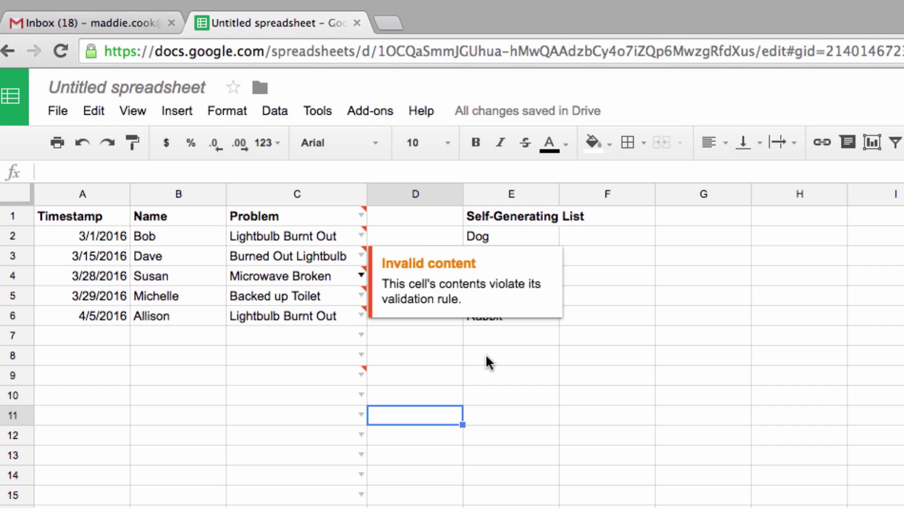
pyautogui.click(476, 395)
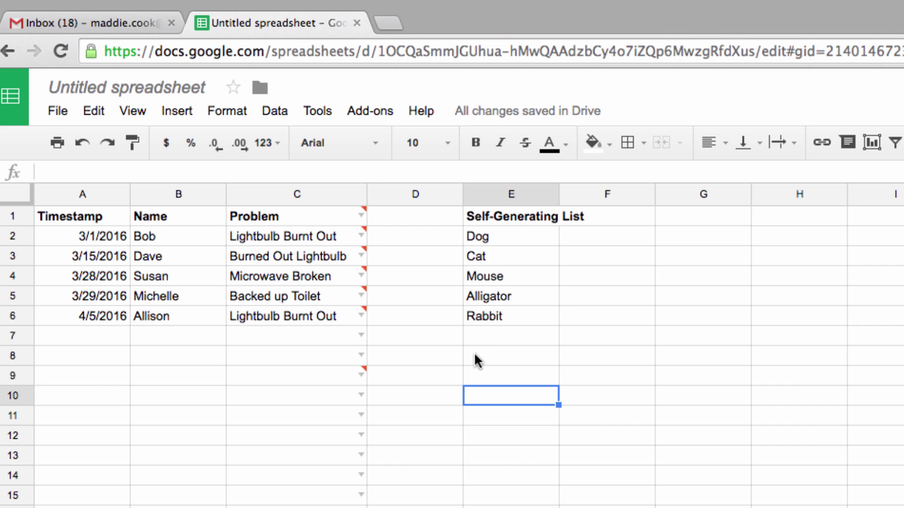
# Clear the hand-typed animal entries, Dog through Rabbit, from column E
pyautogui.click(481, 310)
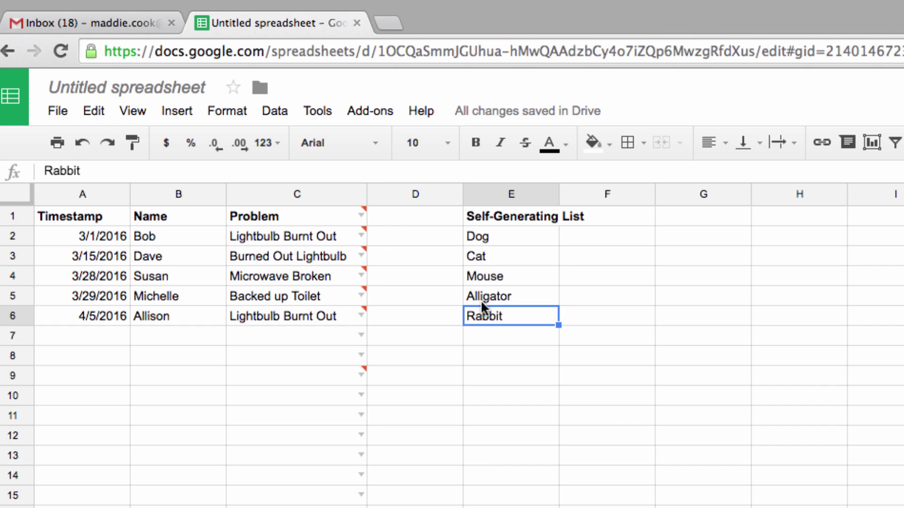
pyautogui.keyDown('shift'); pyautogui.click(482, 231); pyautogui.keyUp('shift')
pyautogui.press('Delete')
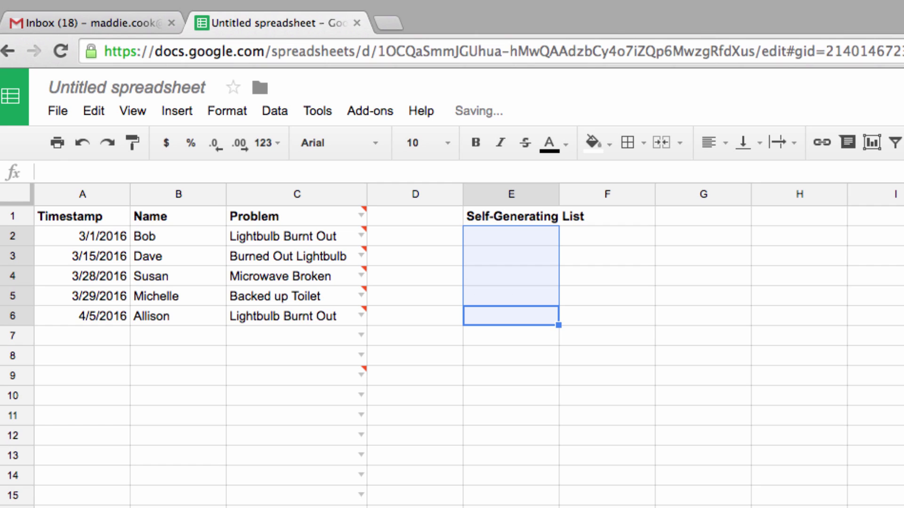
# Enter =UNIQUE(C2:C13) in E2 to list the distinct problems
pyautogui.click(493, 244)
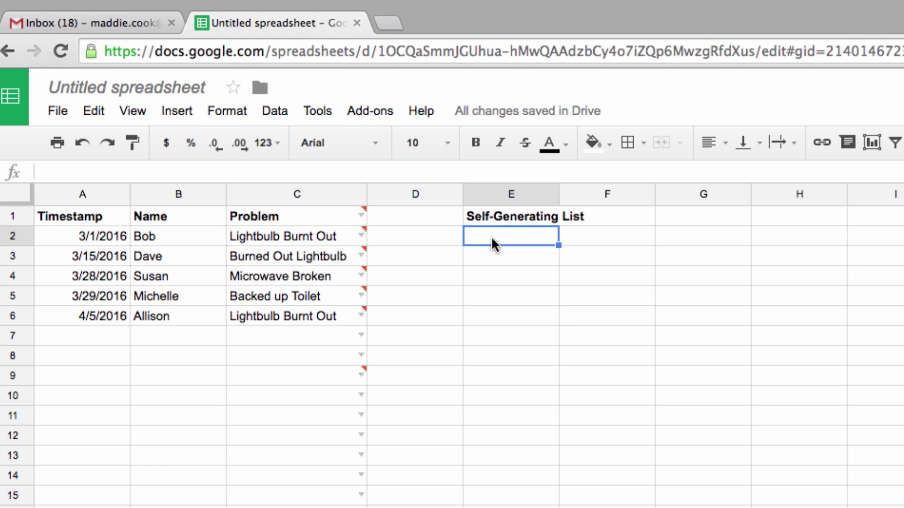
pyautogui.write('=UNI')
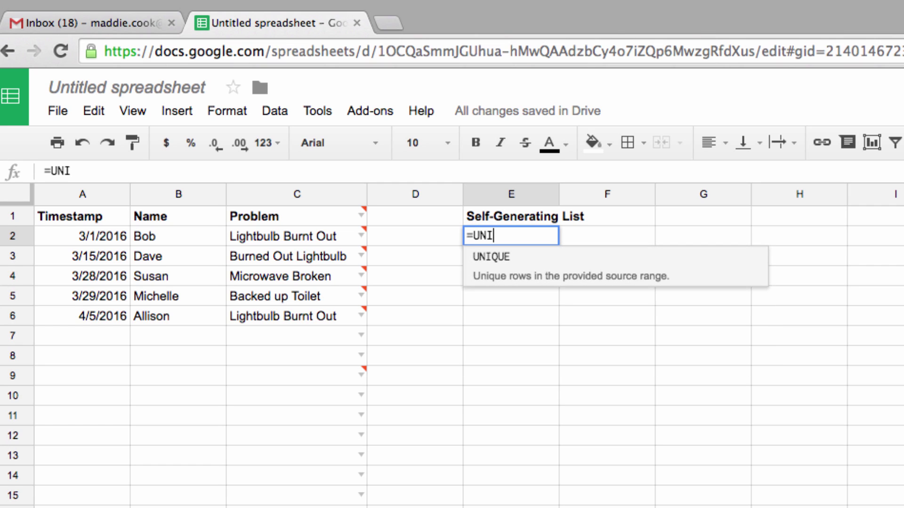
pyautogui.write('QUE(')
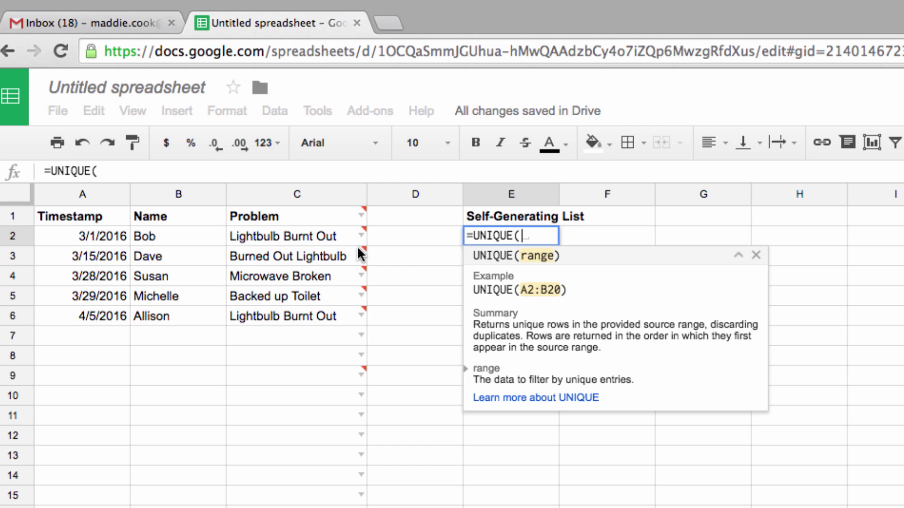
pyautogui.moveTo(287, 232); pyautogui.dragTo(283, 460)
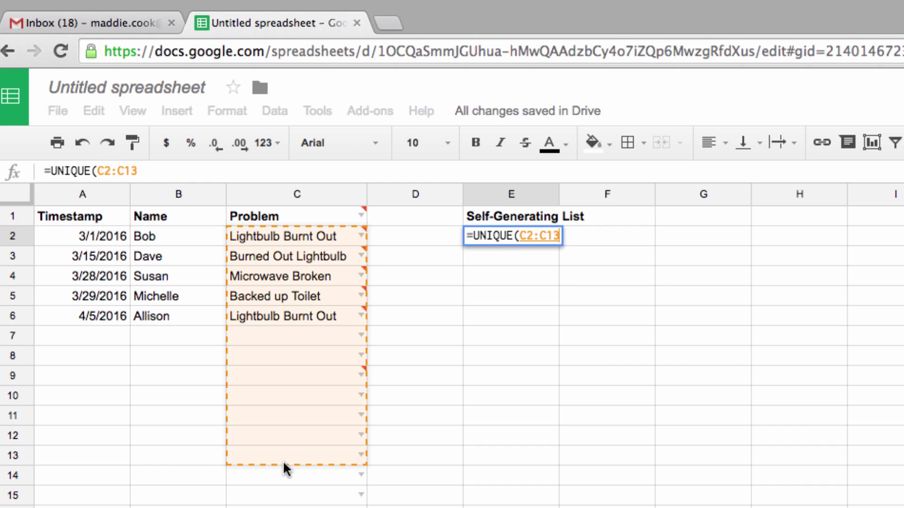
pyautogui.write(')')
pyautogui.press('Return')
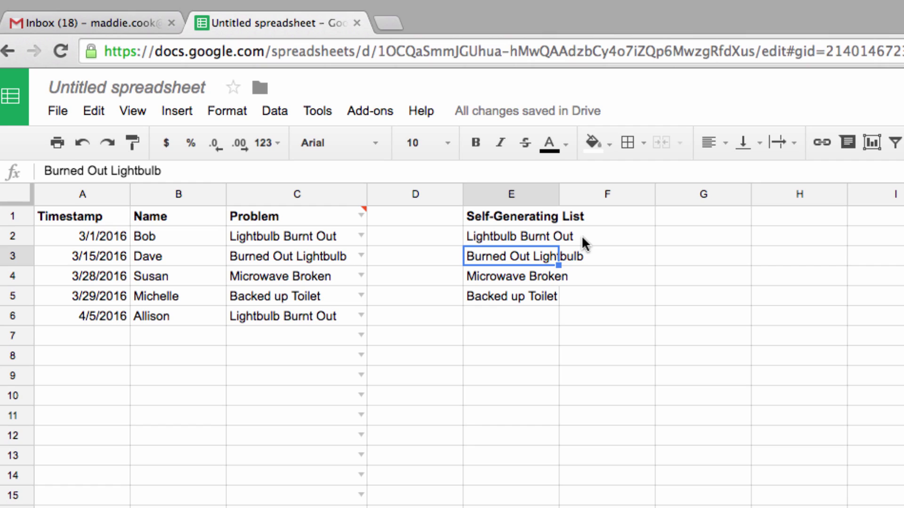
# Enter a new person's name in cell B7
pyautogui.click(510, 475)
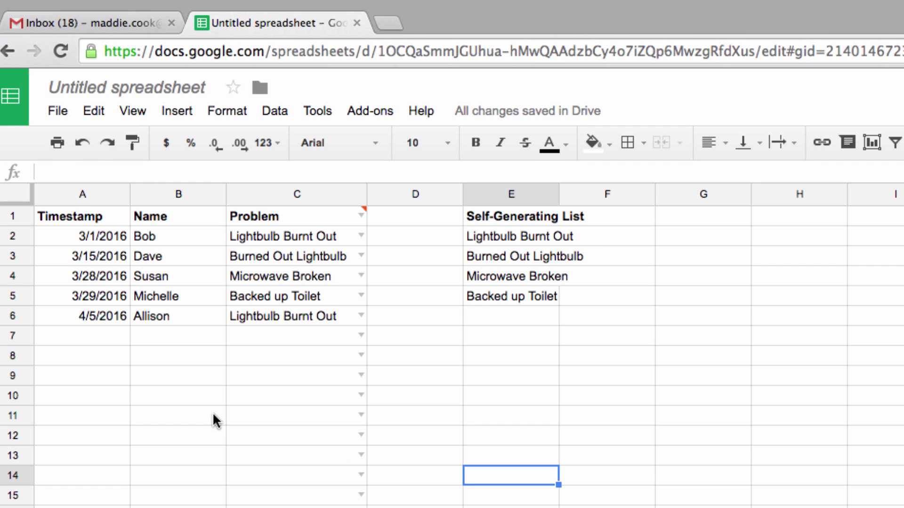
pyautogui.click(166, 340)
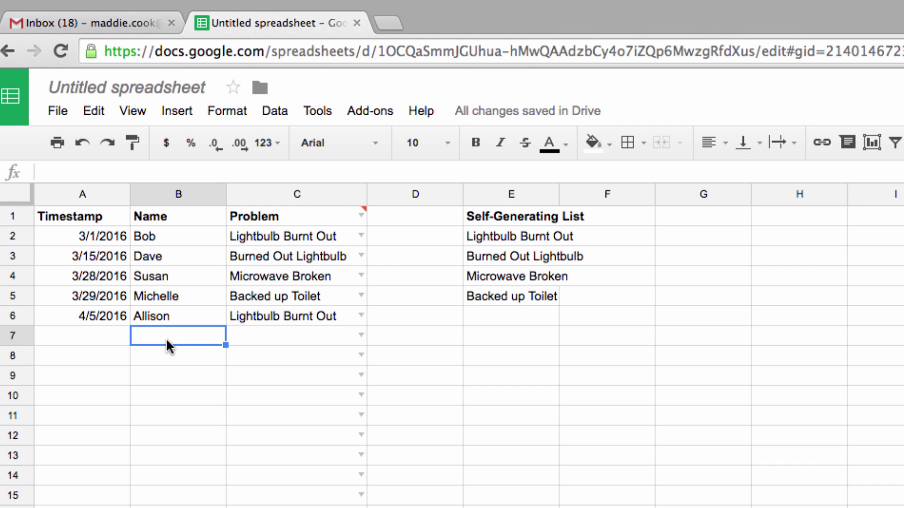
pyautogui.write('Dave')
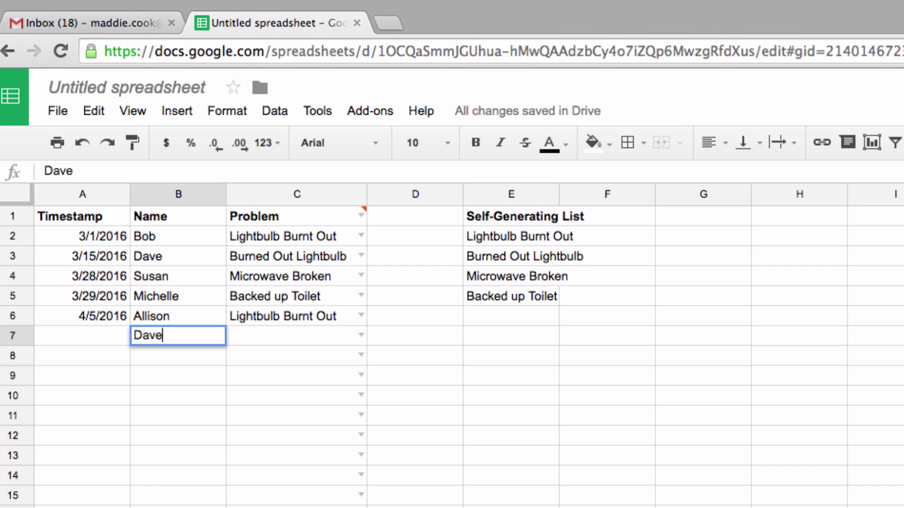
pyautogui.press('Return')
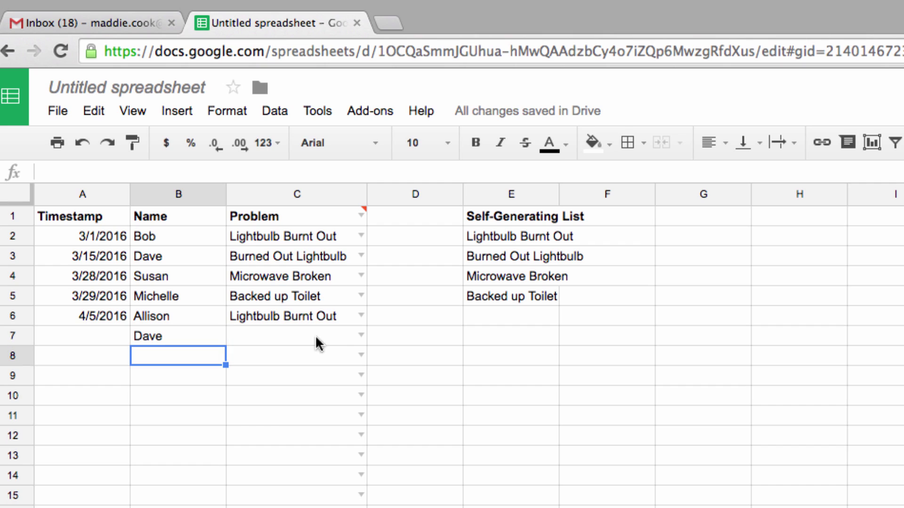
# Type Cracked Window as C7's problem, then choose Cracked Window from C8's dropdown
pyautogui.click(361, 336)
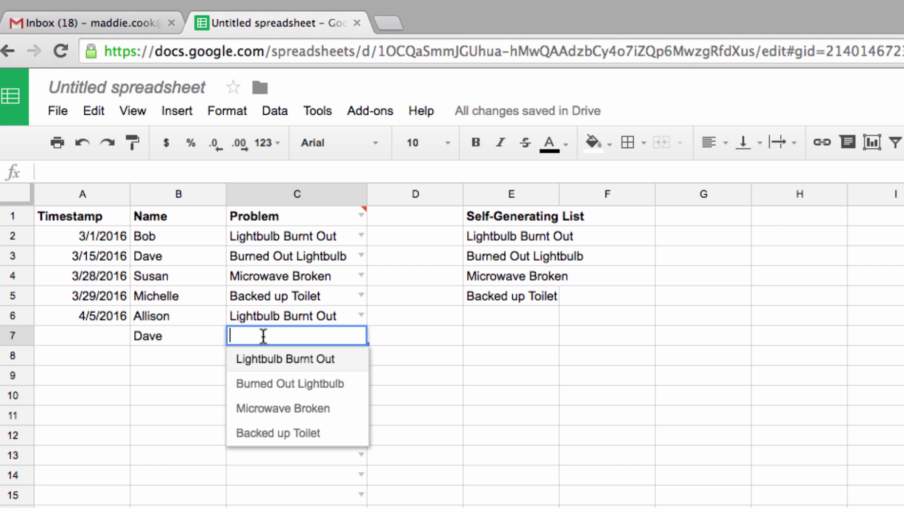
pyautogui.write('Cracked Window')
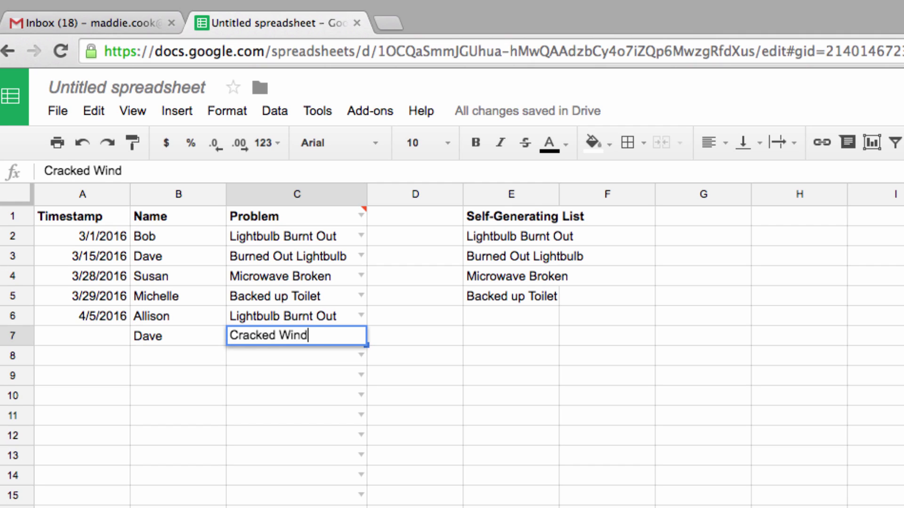
pyautogui.click(503, 381)
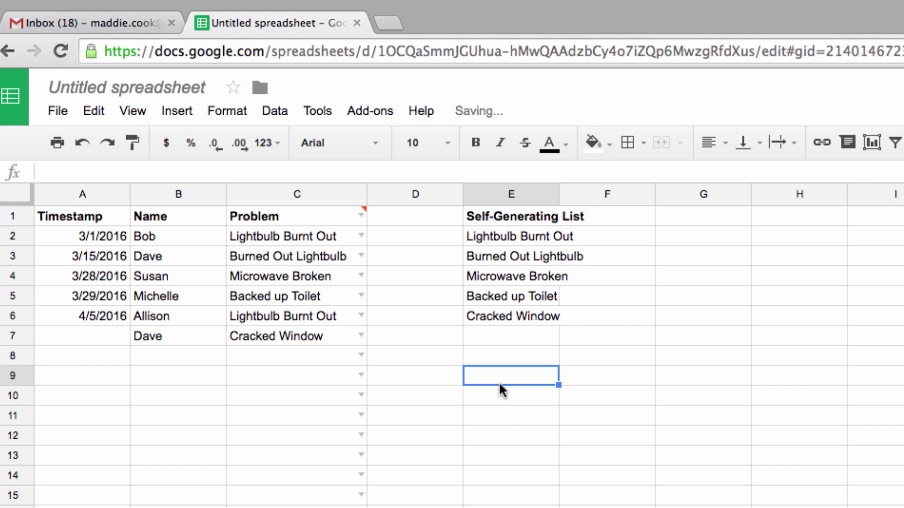
pyautogui.press('Up')
pyautogui.press('Up')
pyautogui.press('Up')
pyautogui.press('Up')
pyautogui.press('Up')
pyautogui.press('Up')
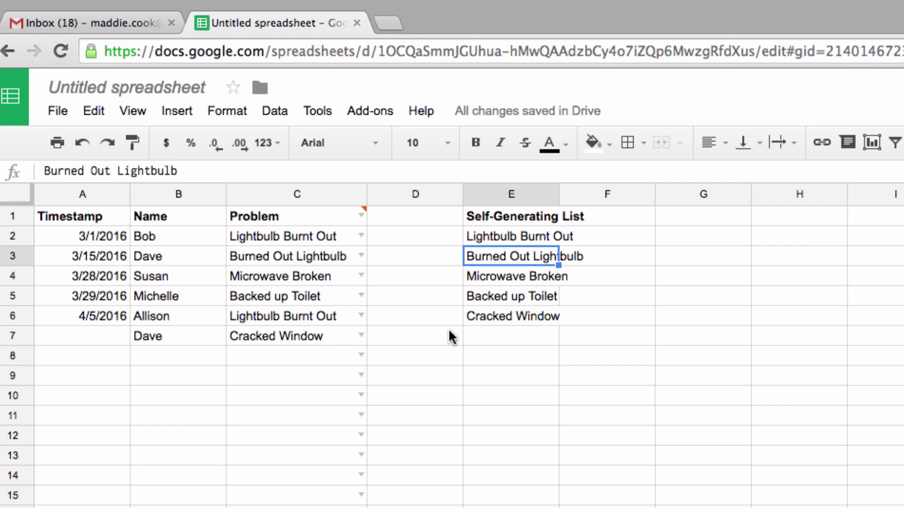
pyautogui.click(361, 356)
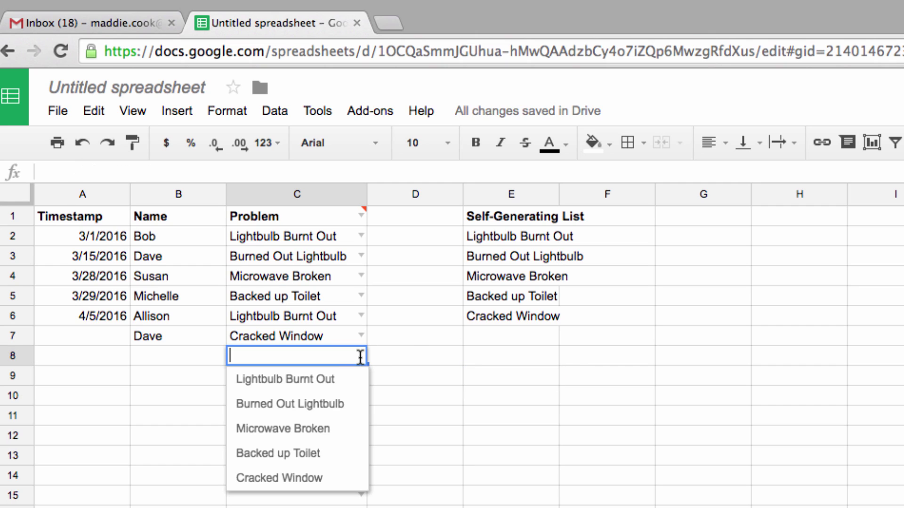
pyautogui.click(327, 481)
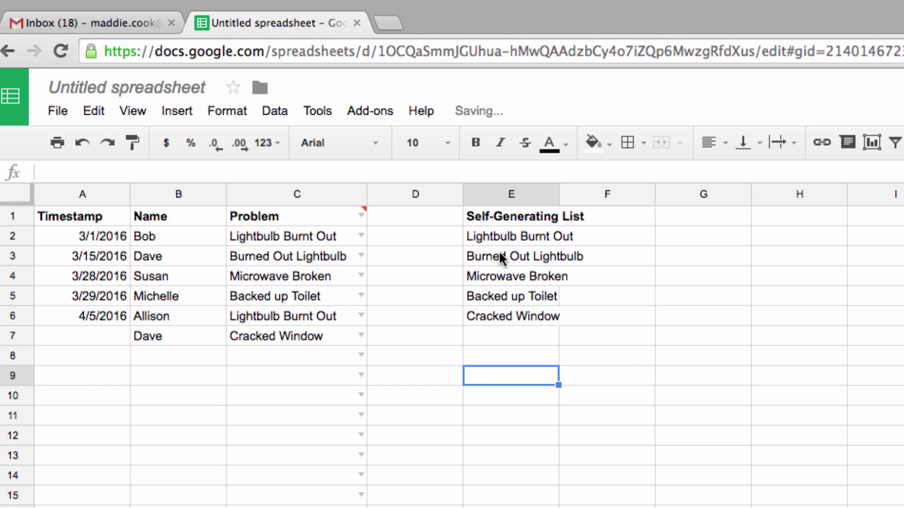
# Rewrite E2 as =sort(UNIQUE(C2:C13),1,True) so problems list alphabetically
pyautogui.doubleClick(498, 236)
pyautogui.moveTo(146, 170); pyautogui.dragTo(41, 170)
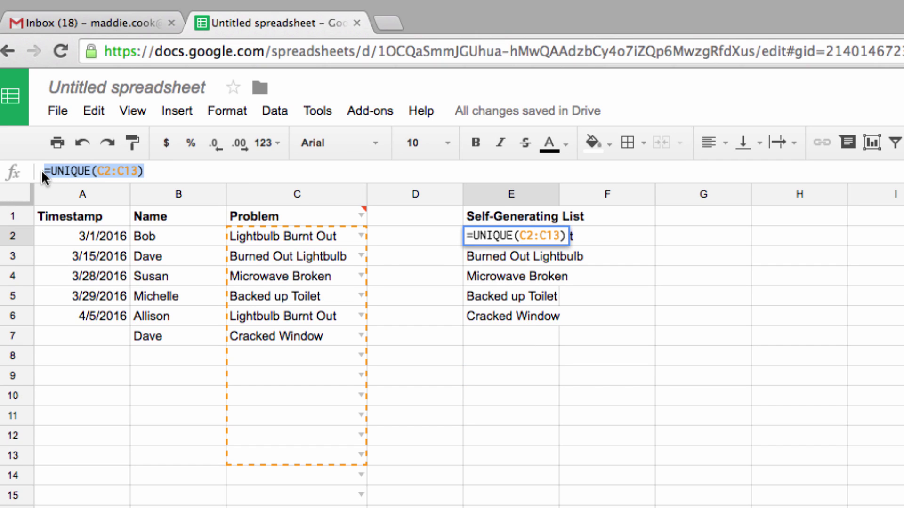
pyautogui.hotkey('ctrl', 'x')
pyautogui.write('=')
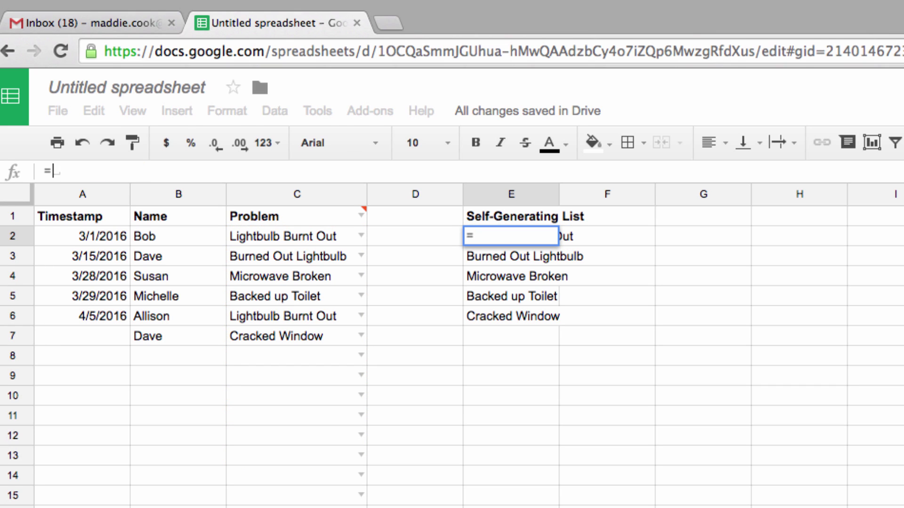
pyautogui.write('rt(')
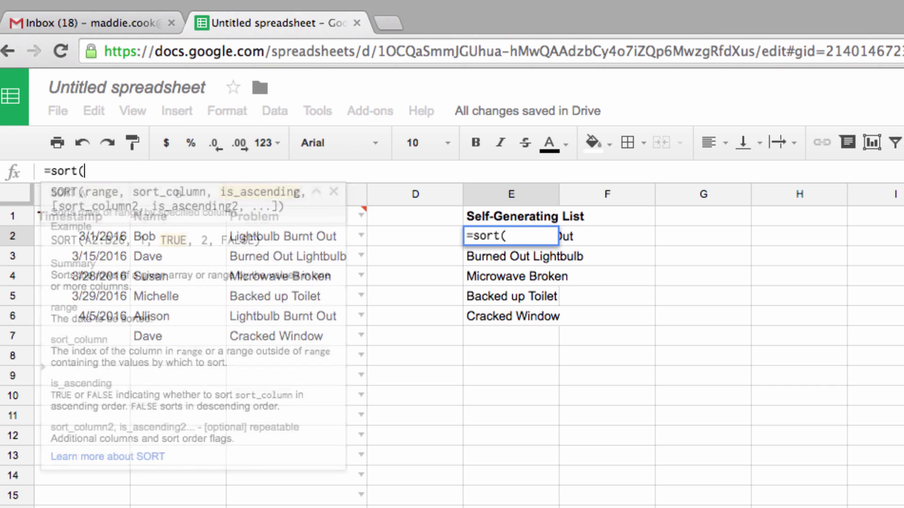
pyautogui.press('super+v')
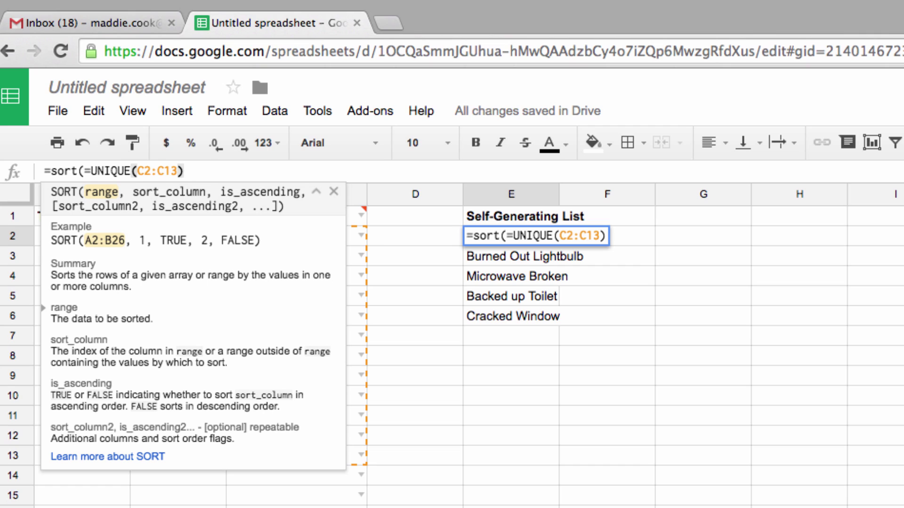
pyautogui.click(92, 170)
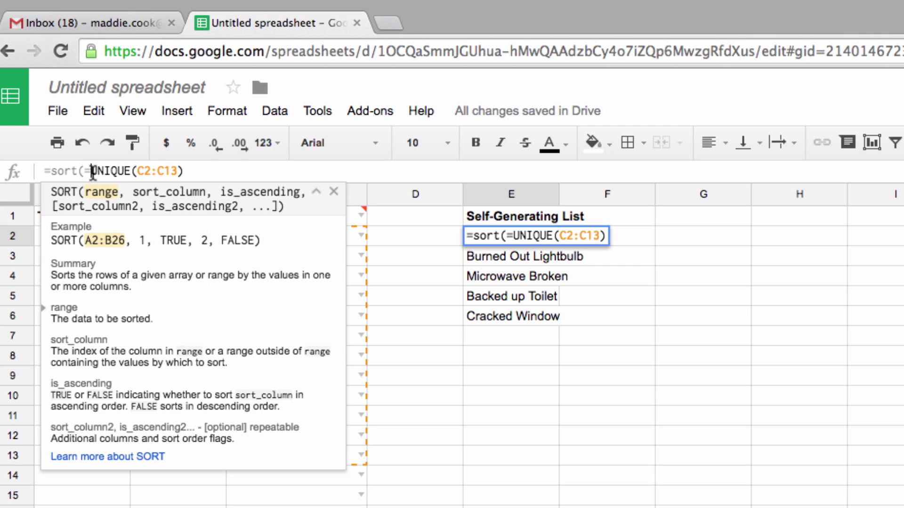
pyautogui.press('BackSpace')
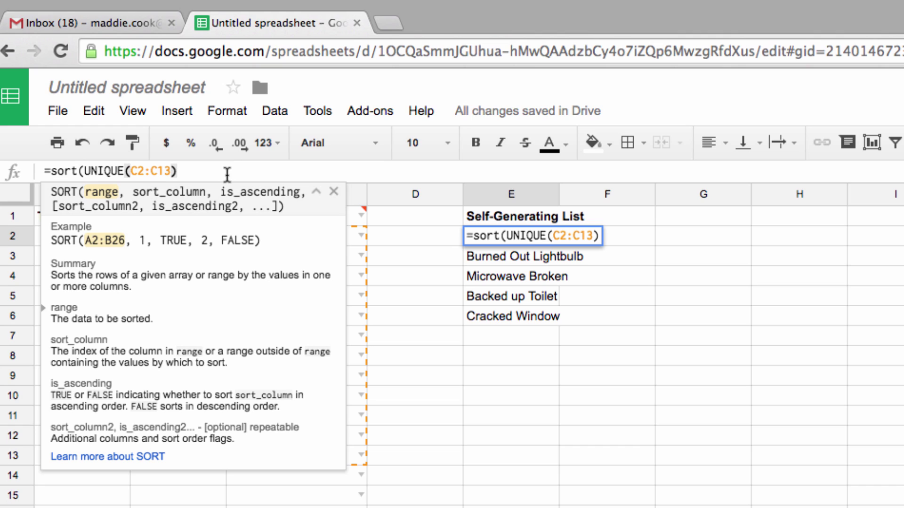
pyautogui.write(',1,')
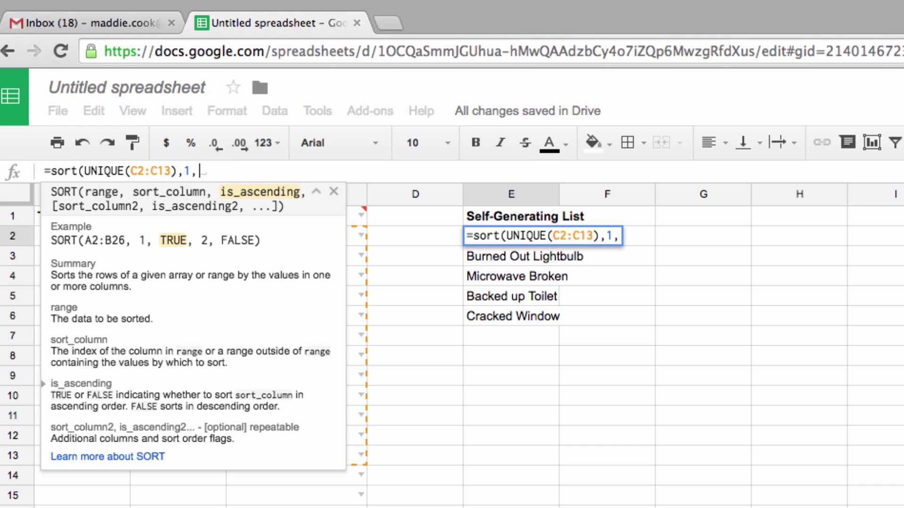
pyautogui.write('True')
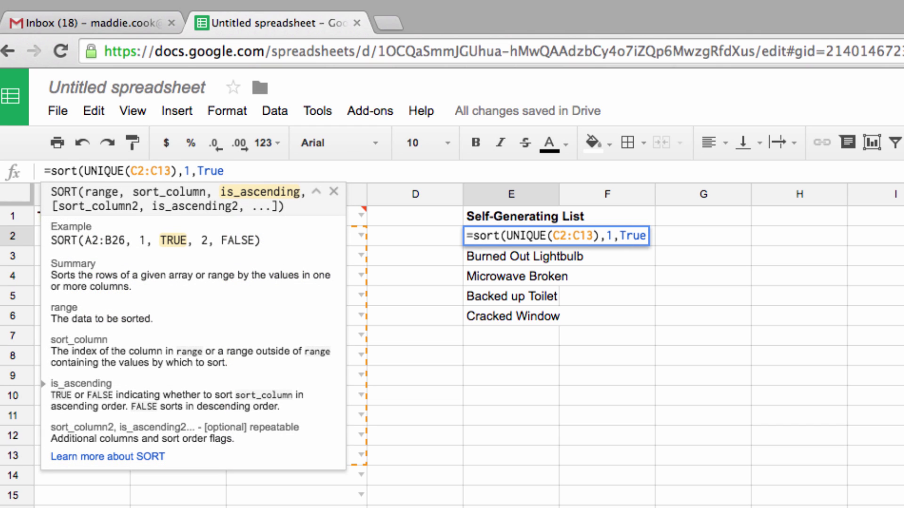
pyautogui.write(')')
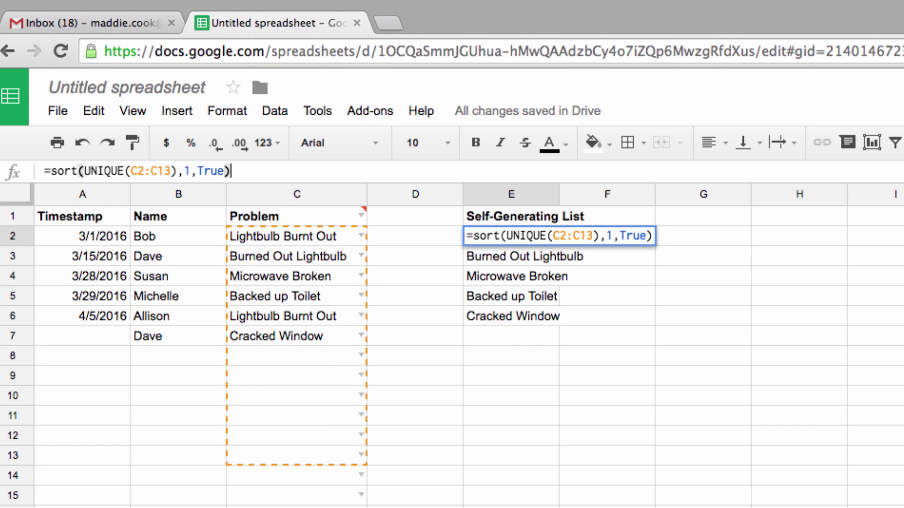
pyautogui.press('Return')
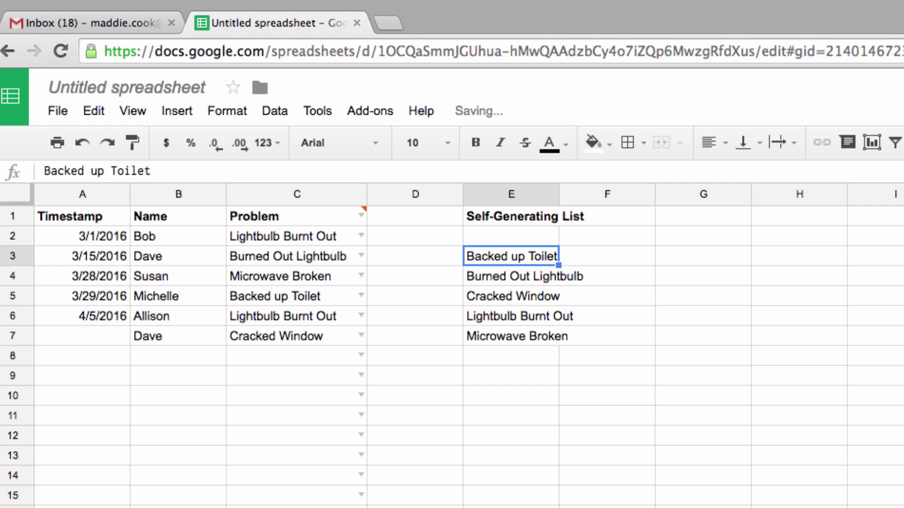